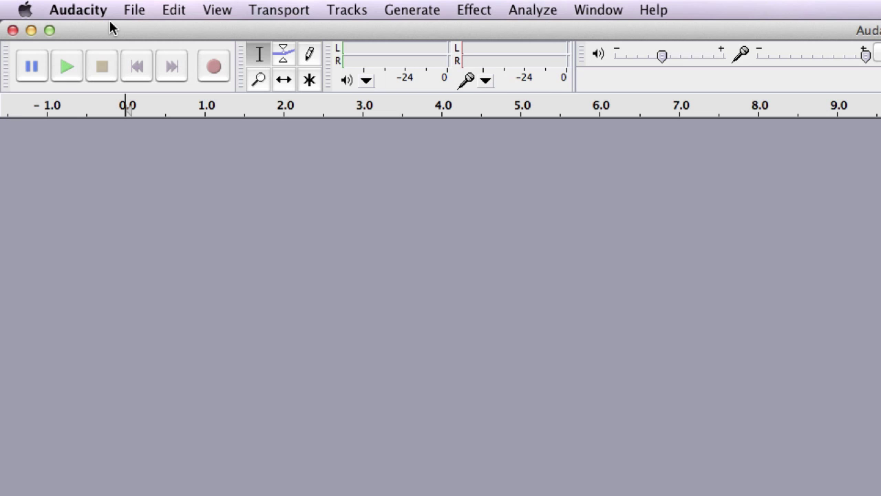
Step: Start a new project, import I Can't Lie.mp3 as a stereo track, and play from about 0:32
left_click(644, 6)
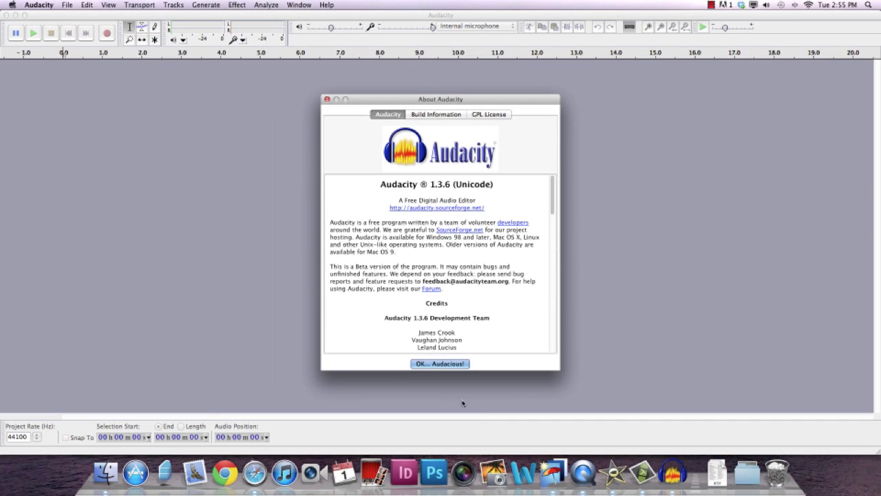
left_click(424, 381)
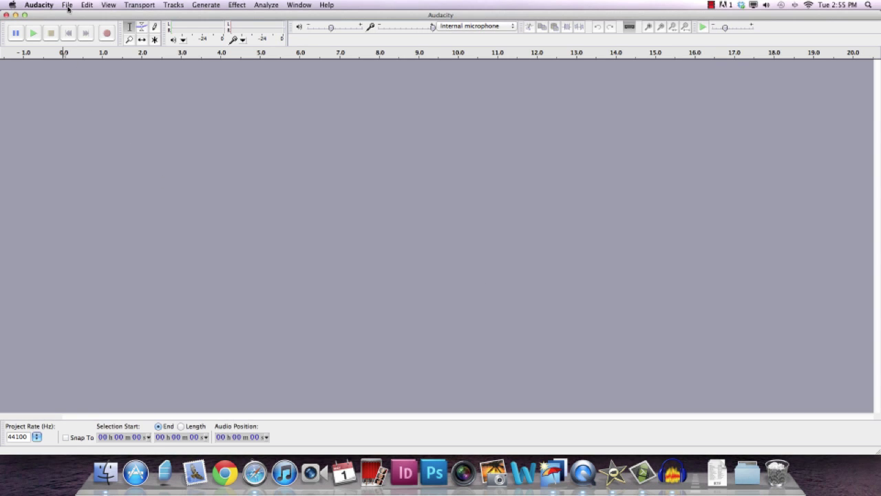
left_click(67, 7)
left_click(73, 15)
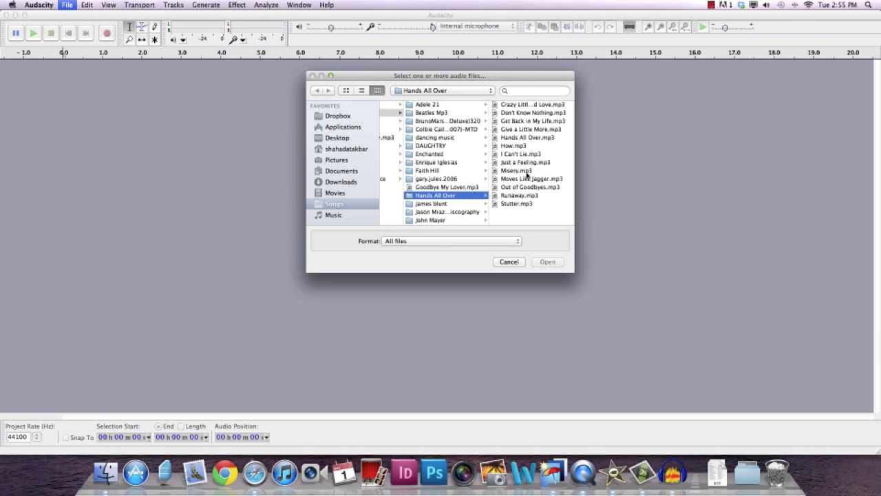
left_click(528, 154)
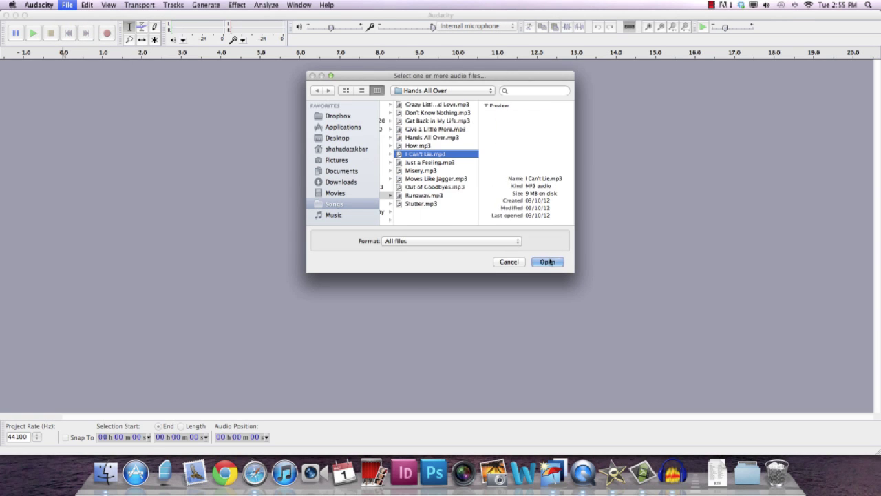
left_click(548, 261)
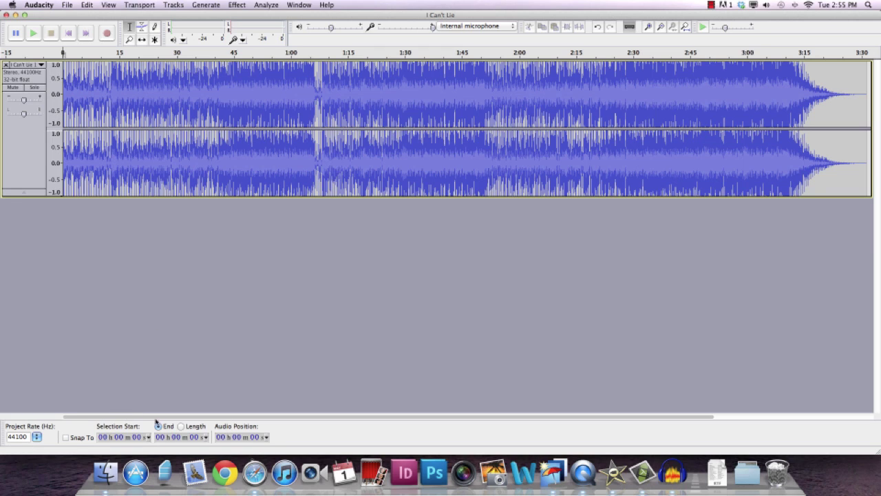
left_click_drag(157, 418, 103, 421)
left_click(183, 54)
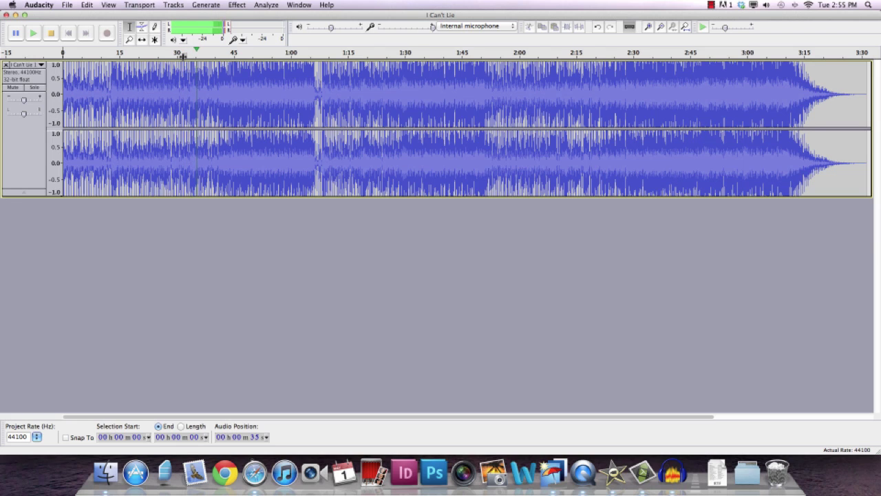
key("space")
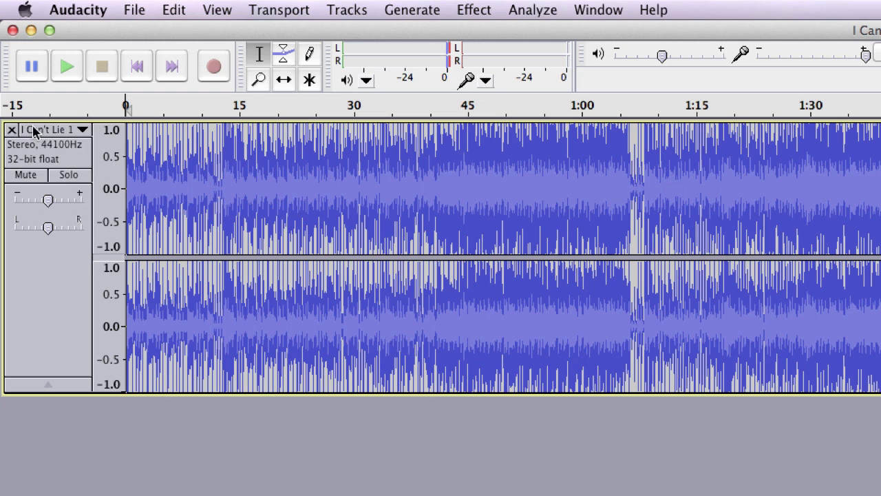
Step: Split the I Can't Lie stereo track into left and right tracks and set track 1 to Mono
left_click(83, 132)
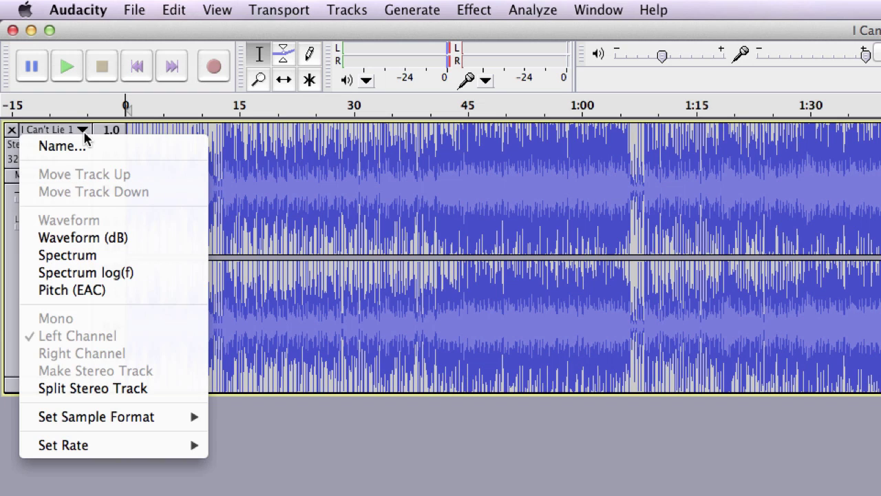
left_click(73, 387)
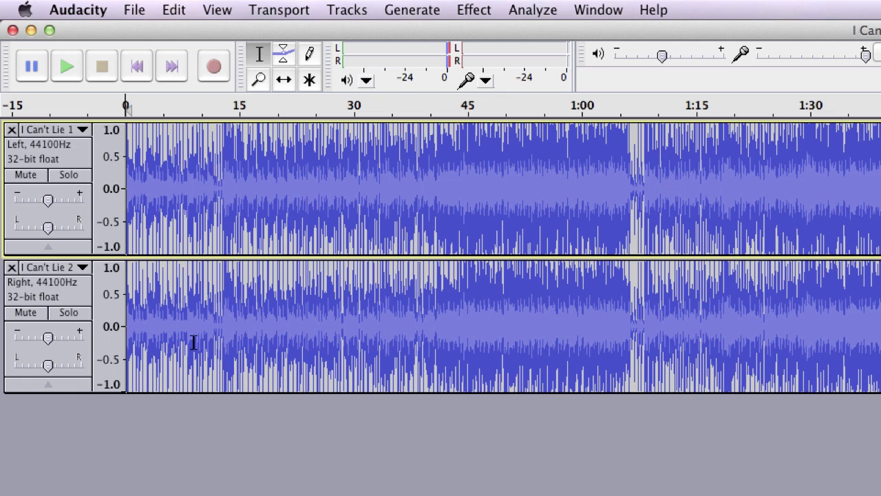
left_click(176, 489)
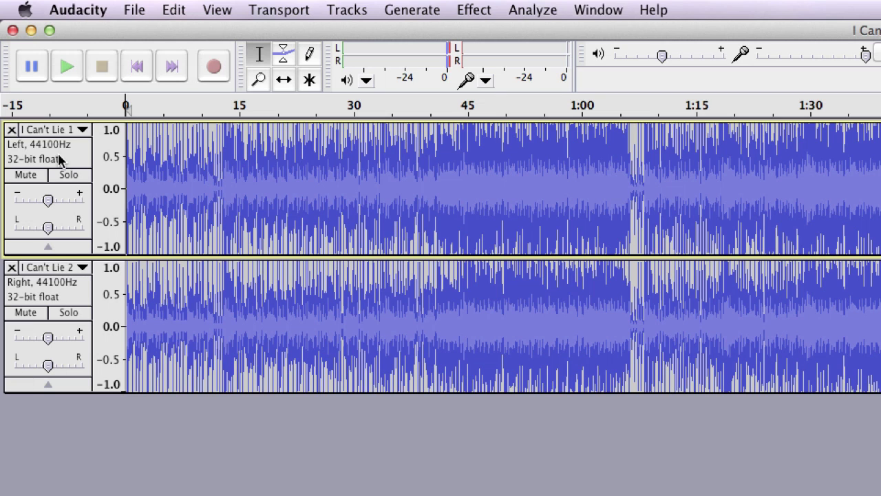
left_click(78, 130)
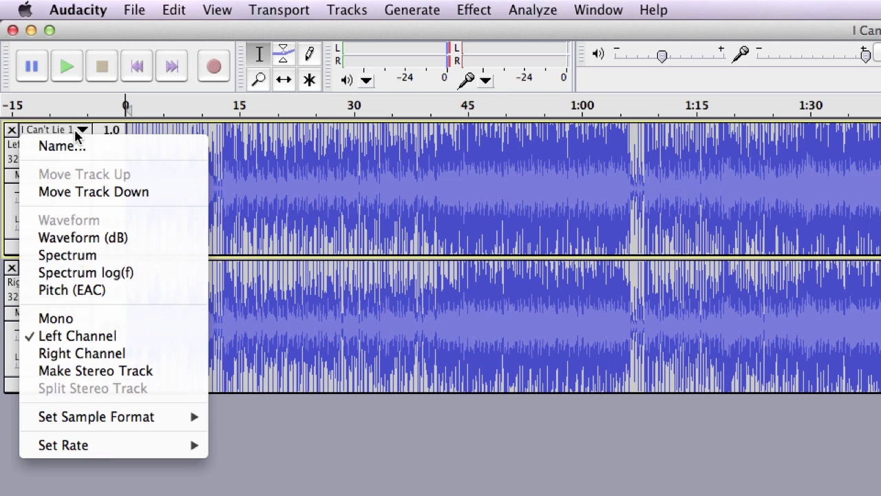
left_click(67, 323)
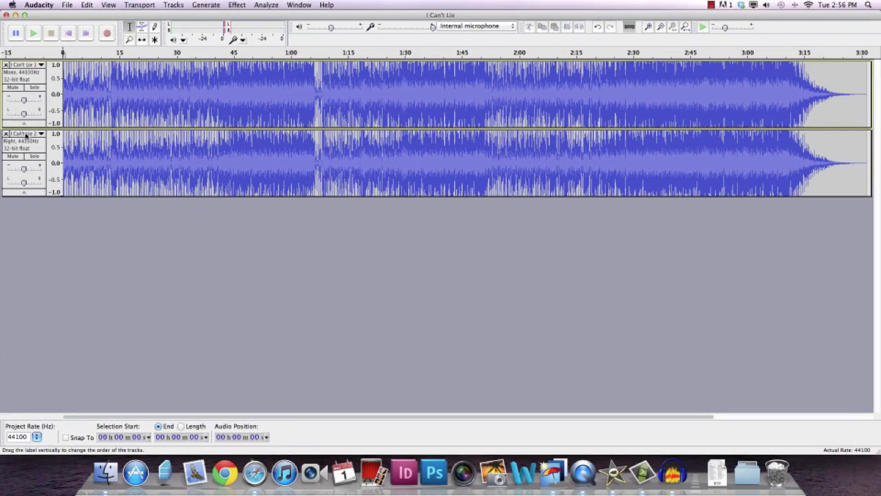
Step: Set the I Can't Lie 2 track to Mono and select its entire clip
left_click(28, 137)
left_click(201, 335)
left_click(131, 193)
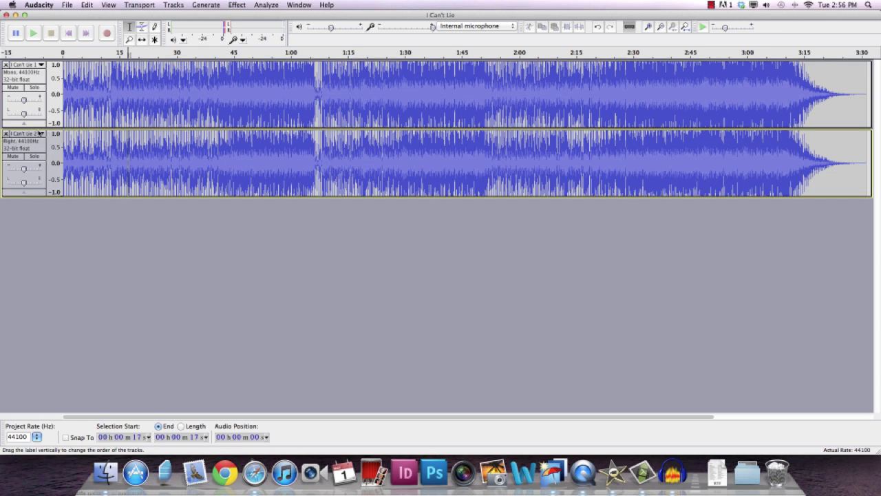
left_click(40, 135)
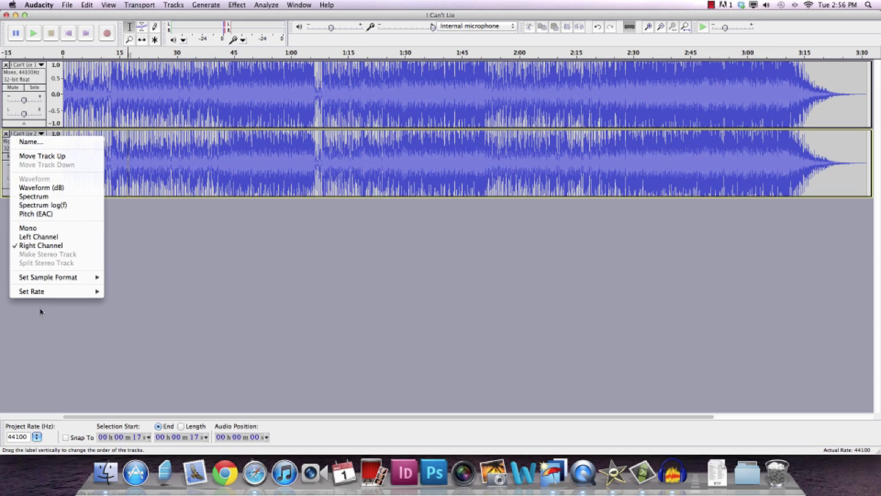
left_click(28, 228)
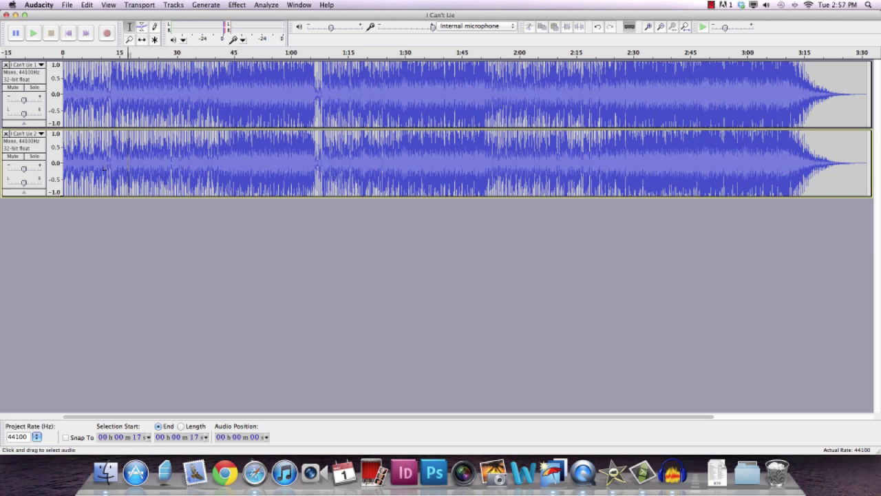
double_click(103, 169)
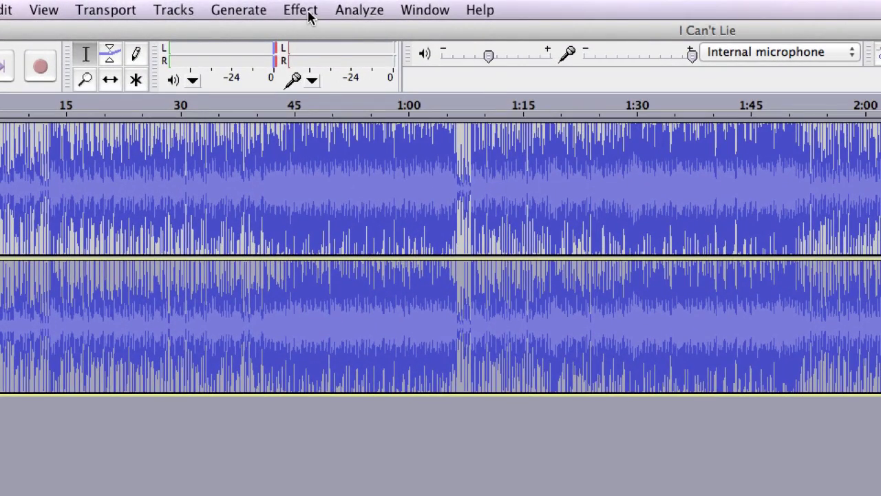
Step: Invert the whole I Can't Lie 2 track, then deselect and place the cursor at 0:21 on track 1
left_click(309, 16)
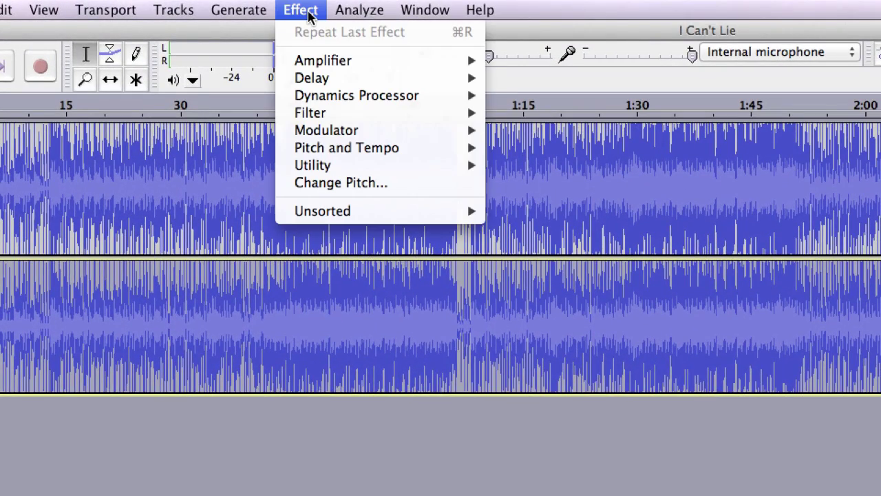
mouse_move(319, 171)
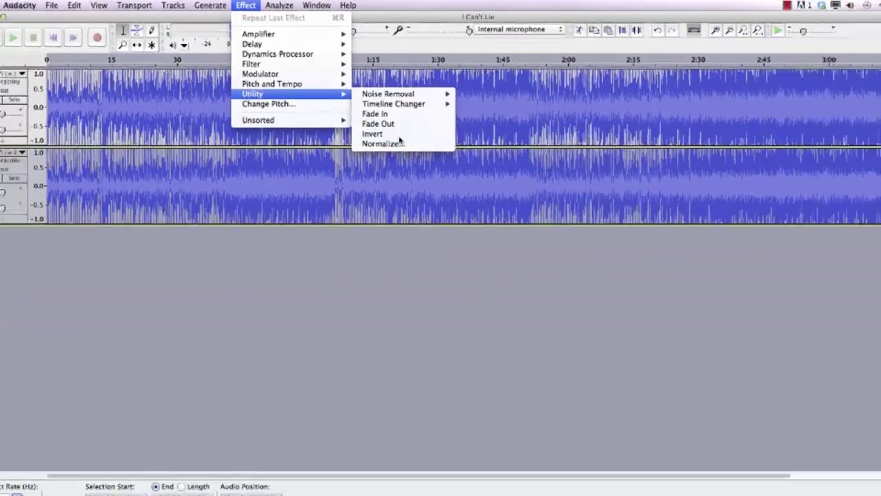
left_click(569, 241)
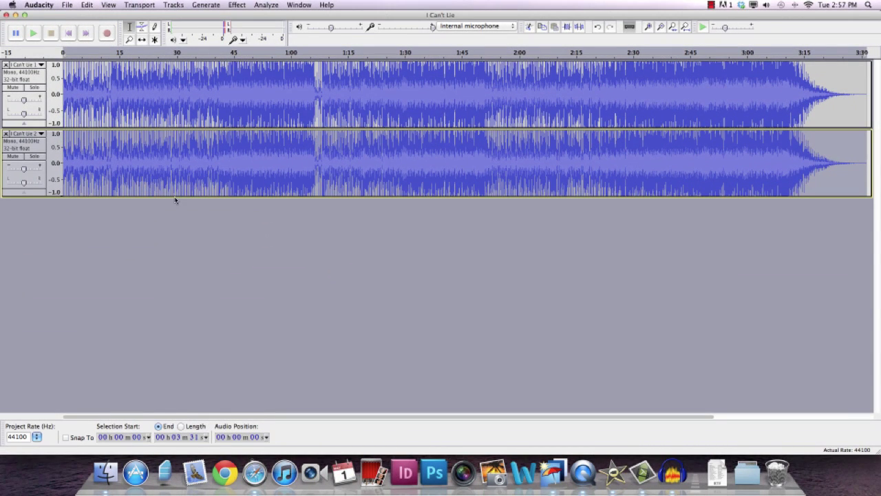
left_click(326, 239)
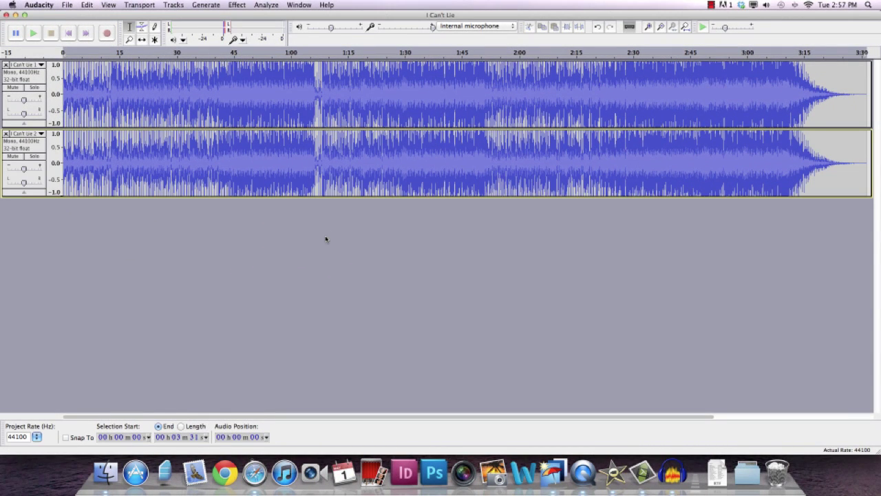
left_click(145, 95)
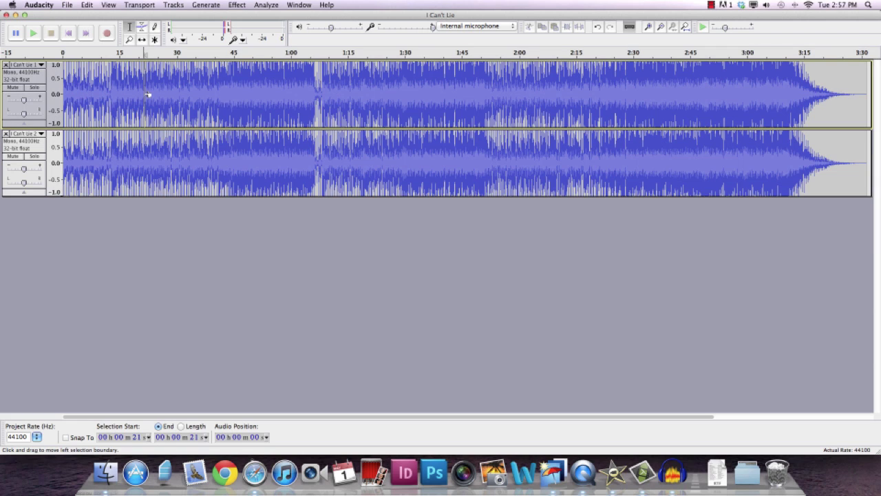
left_click(168, 55)
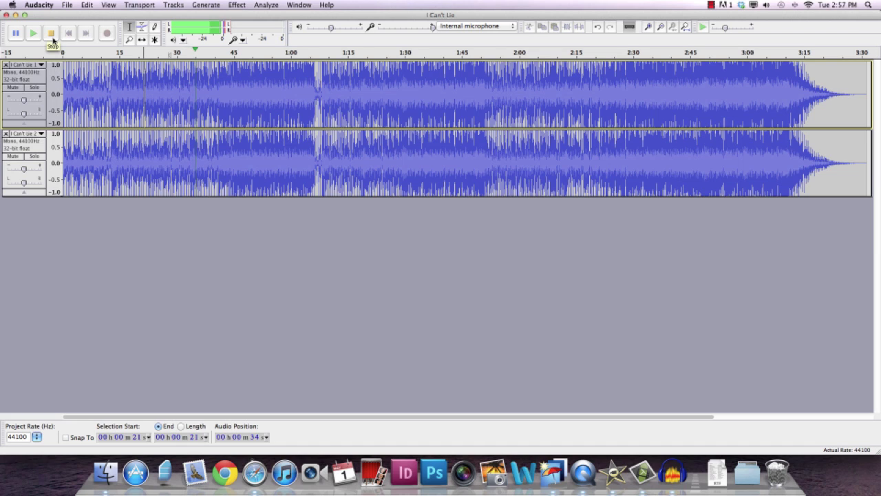
left_click(51, 34)
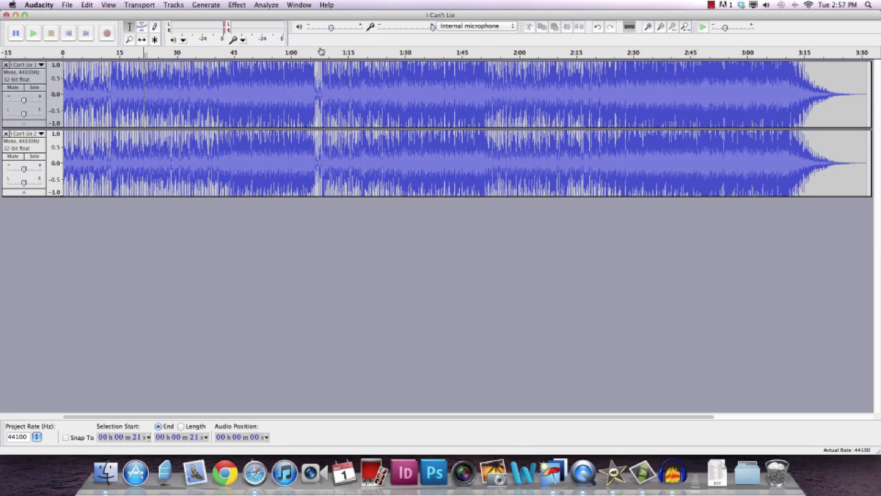
left_click(408, 53)
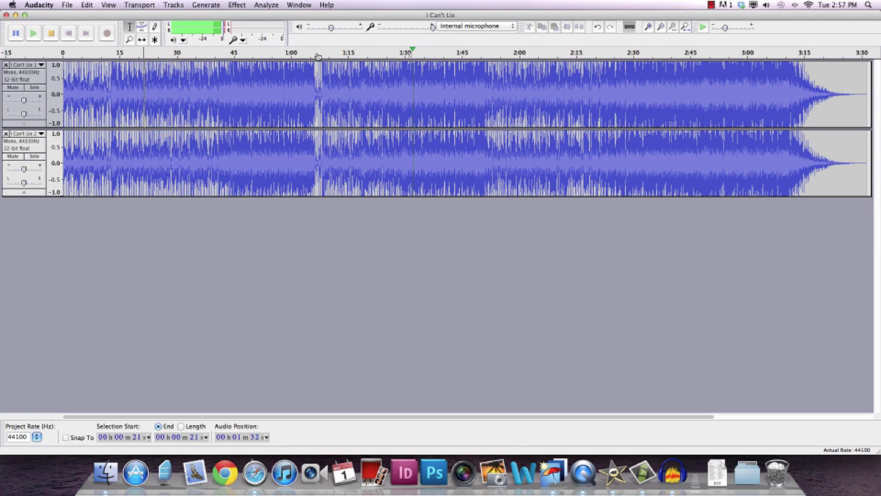
key("space")
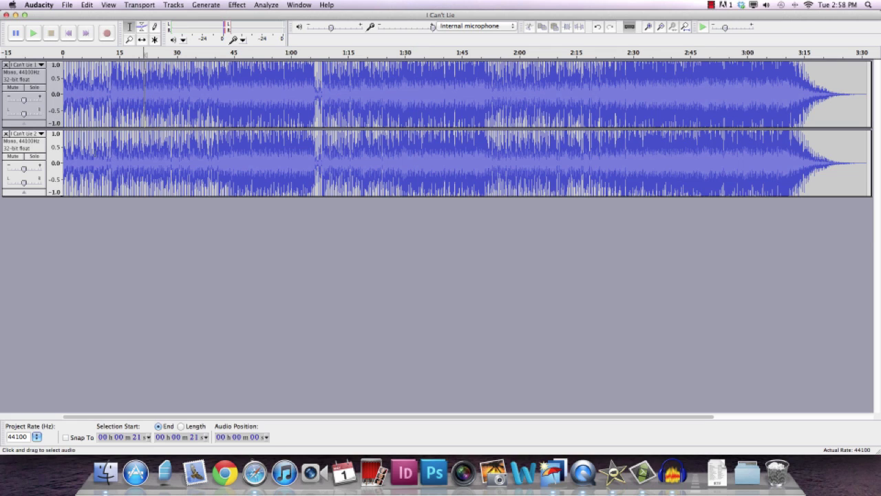
Step: Export the mono mixdown to the Desktop as I Can't Lie.mp3 at constant 160 kbps
left_click(67, 6)
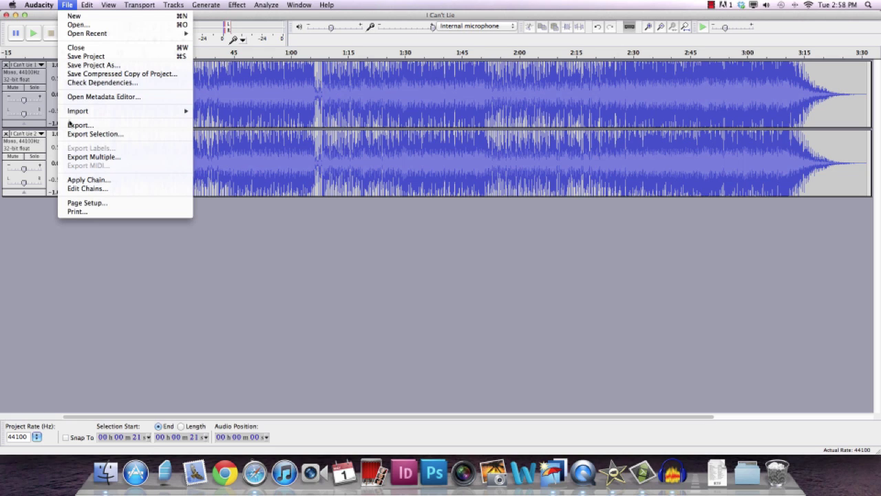
left_click(71, 126)
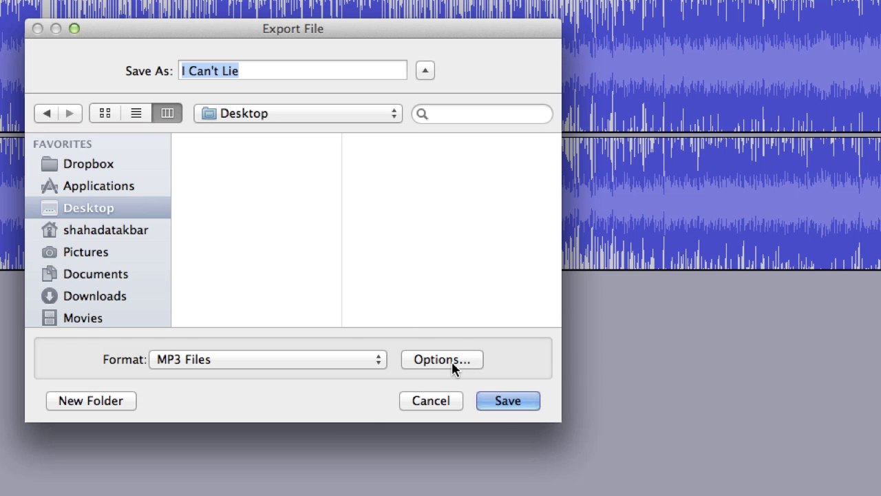
left_click(452, 359)
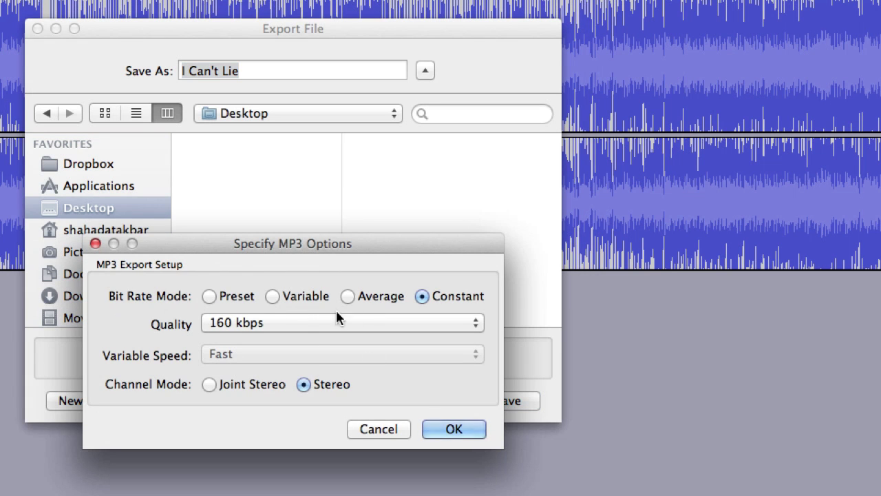
left_click(248, 324)
left_click(102, 325)
left_click(478, 437)
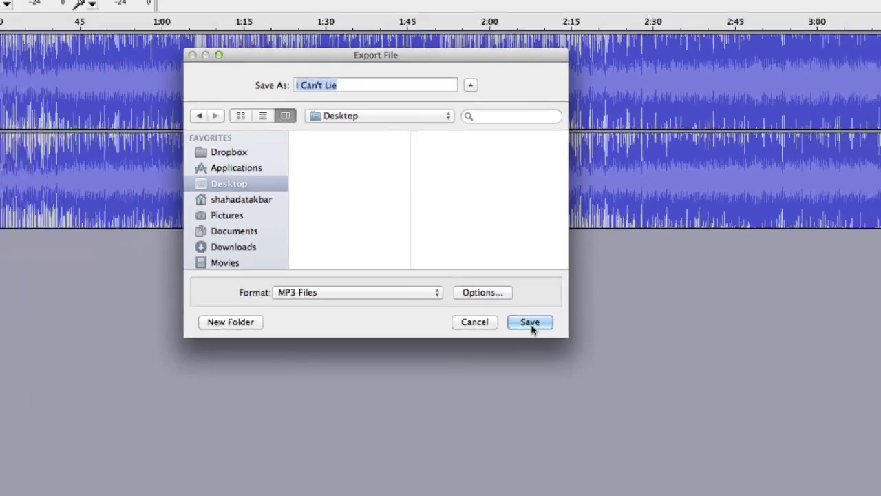
left_click(507, 399)
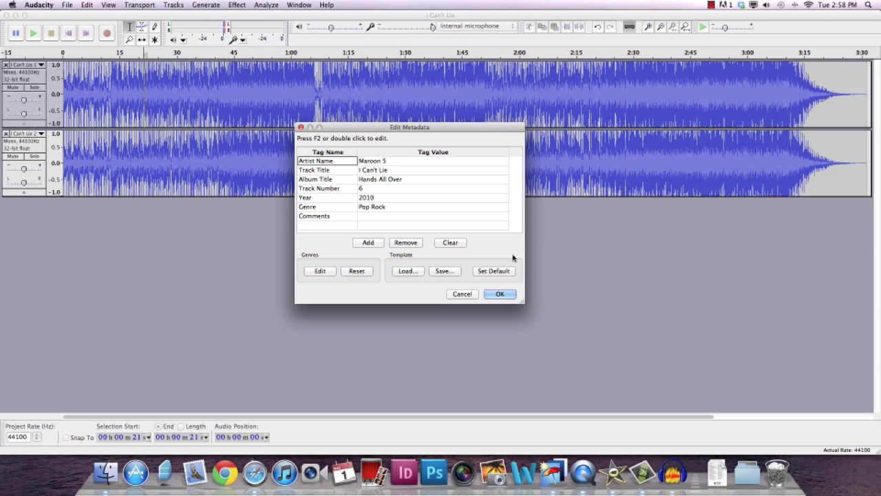
left_click(500, 294)
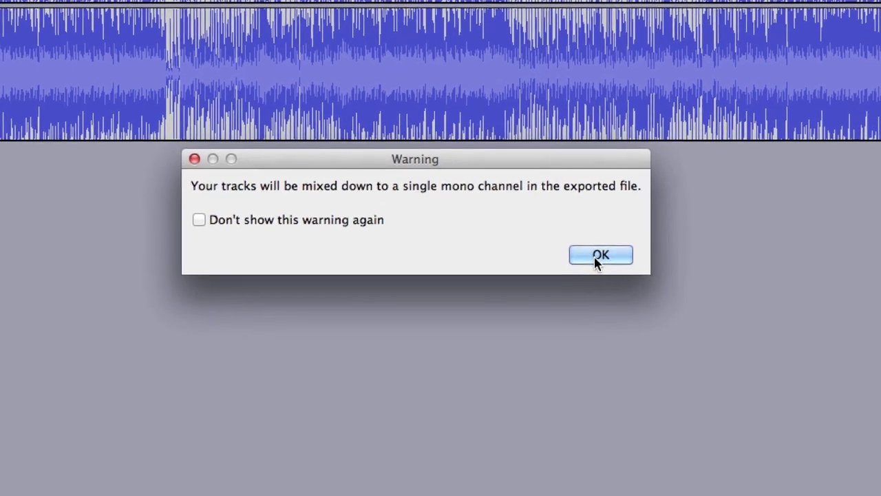
left_click(617, 289)
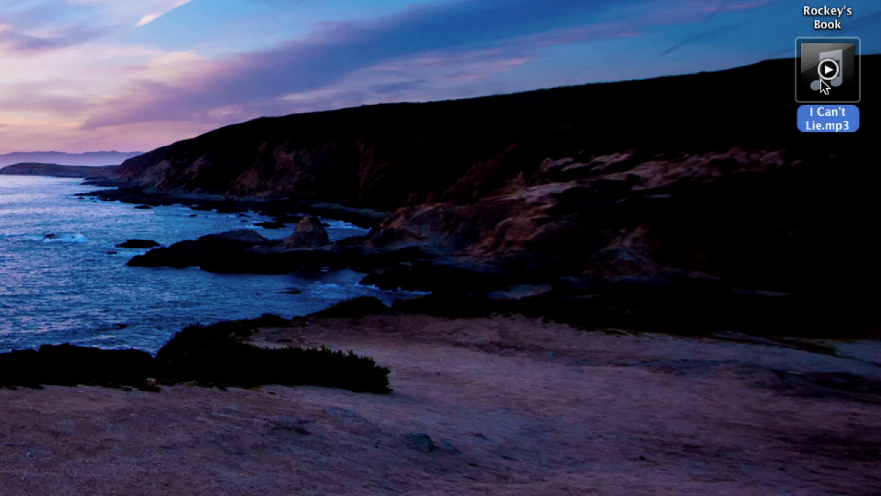
Step: Open I Can't Lie.mp3 from the desktop with QuickTime Player
right_click(822, 82)
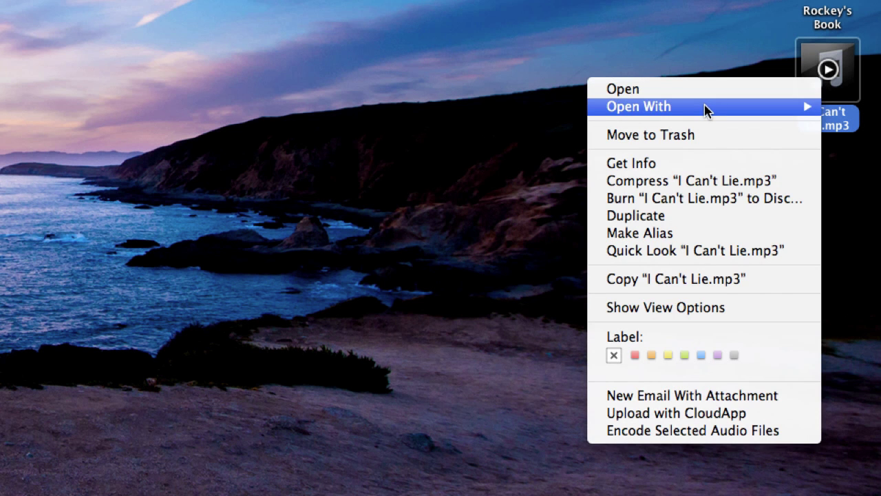
mouse_move(622, 107)
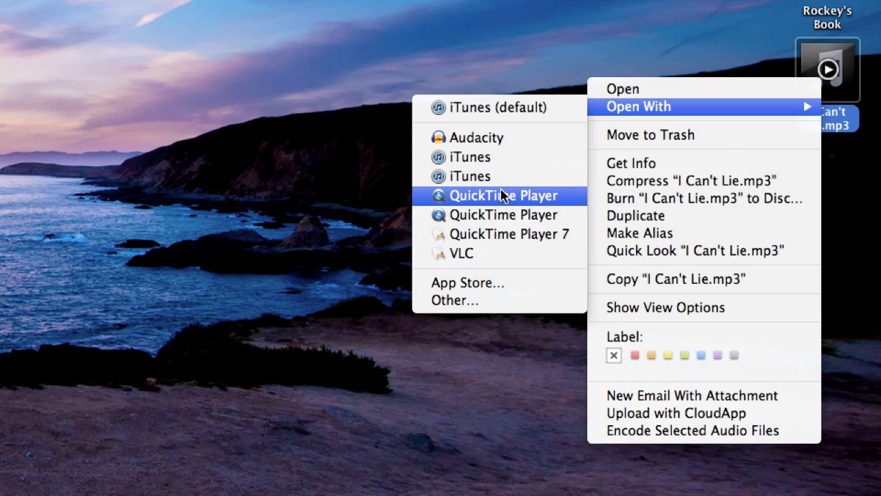
left_click(699, 283)
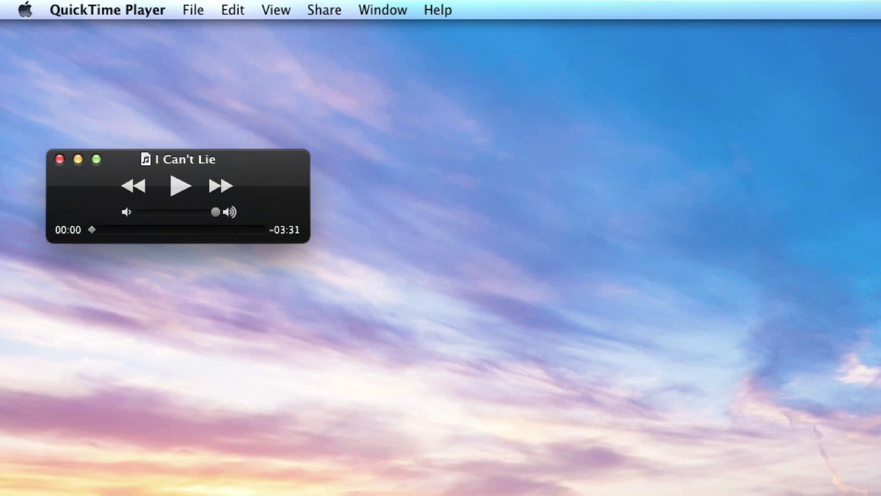
Step: Play the exported song, skip ahead to about 0:52, and pause at 0:56
left_click(182, 187)
left_click_drag(91, 231, 136, 236)
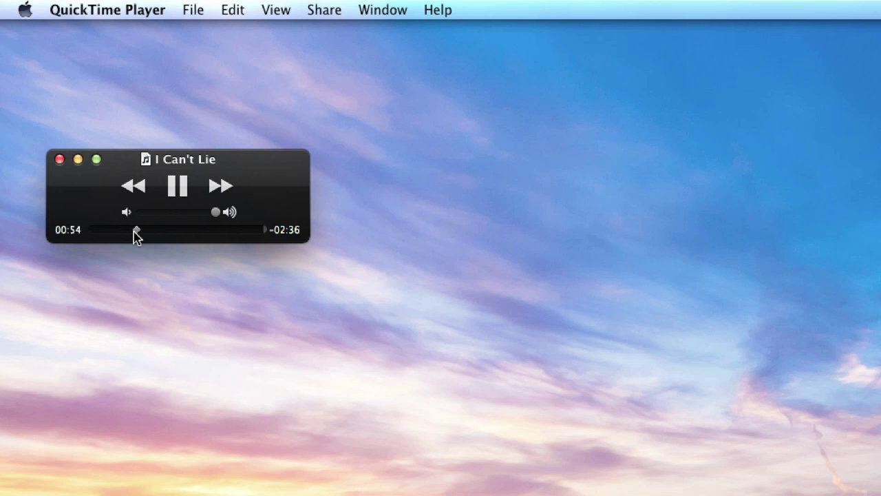
key("space")
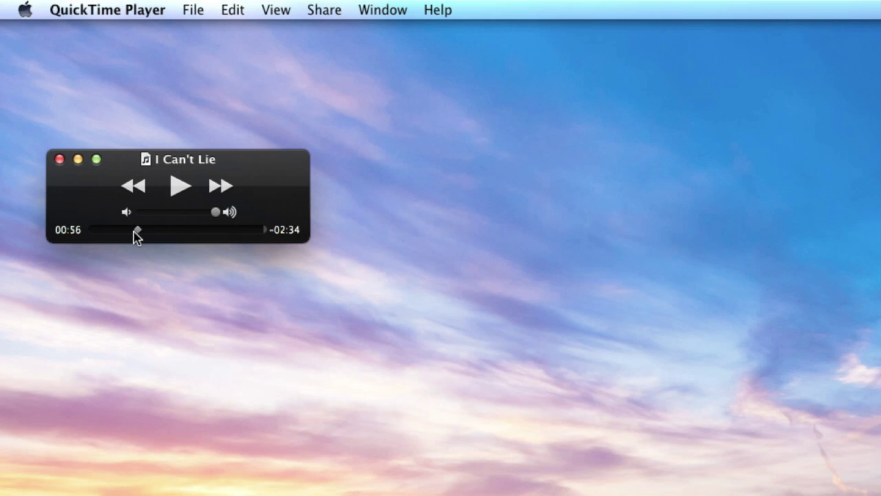